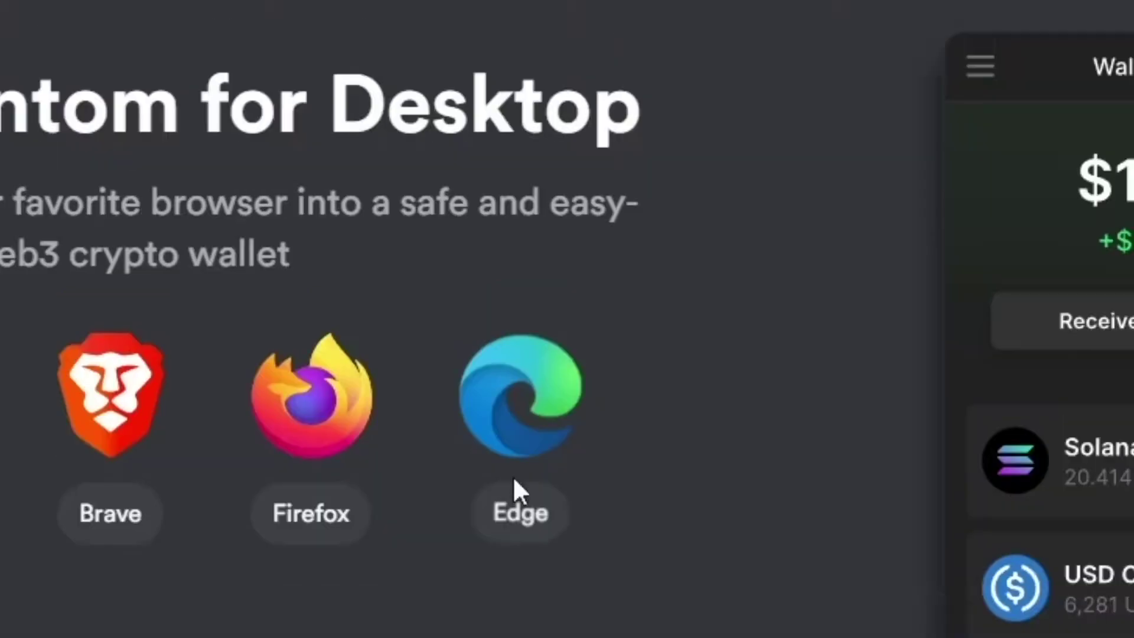
Install the Phantom extension into Edge from the Chrome Web Store, allowing extensions from other stores
{"action": "left_click", "coordinate": [513, 475]}
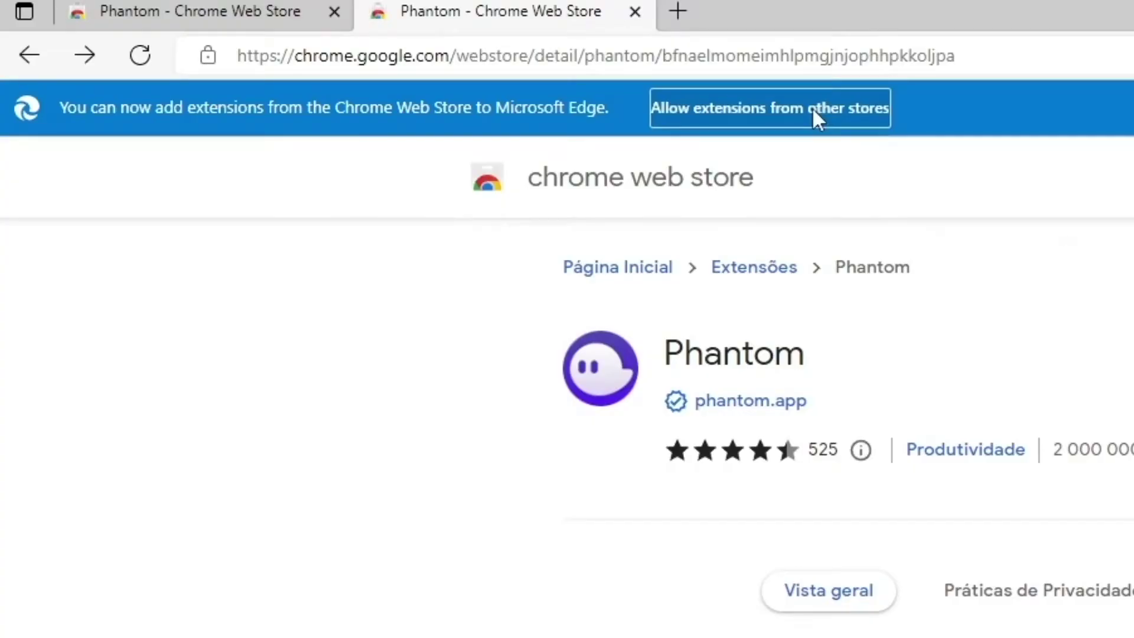
{"action": "left_click", "coordinate": [812, 107]}
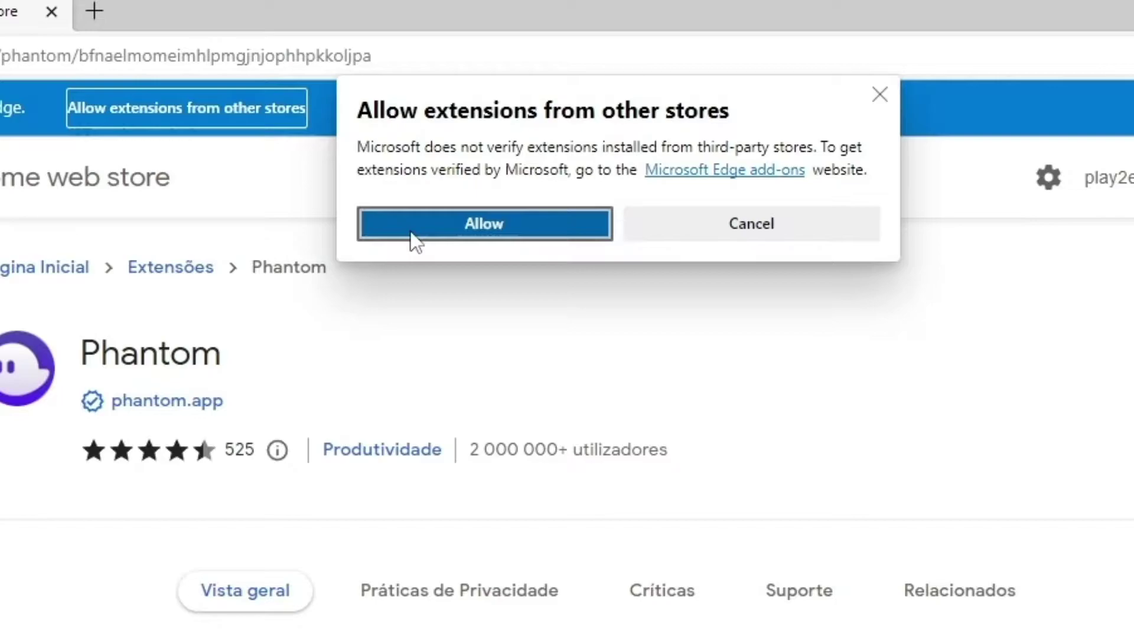
{"action": "left_click", "coordinate": [412, 234]}
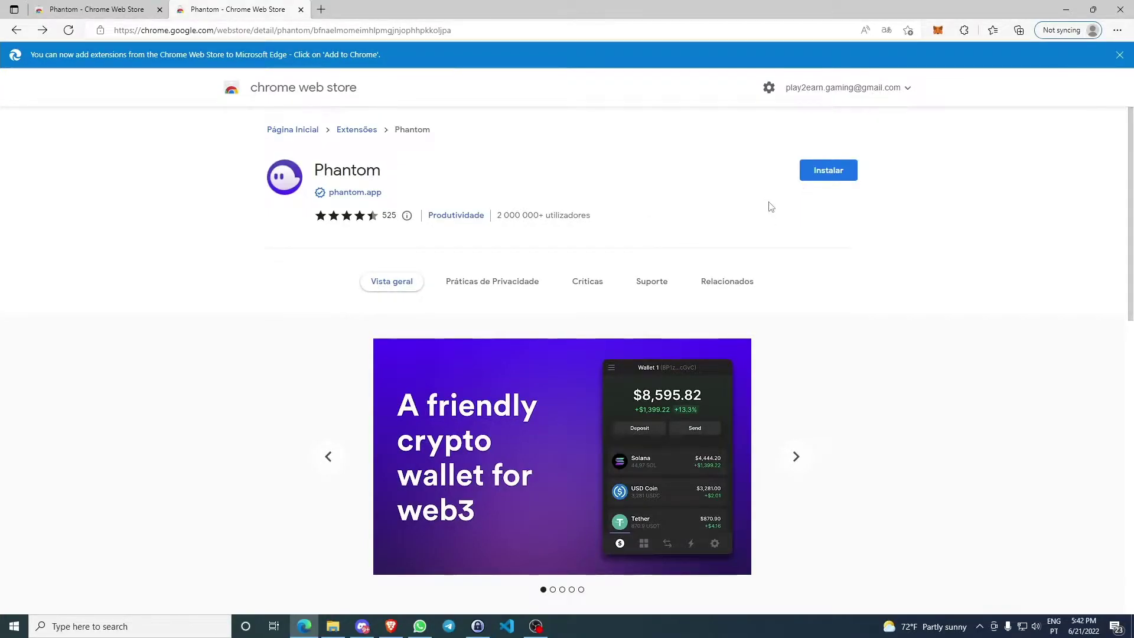
{"action": "left_click", "coordinate": [832, 175]}
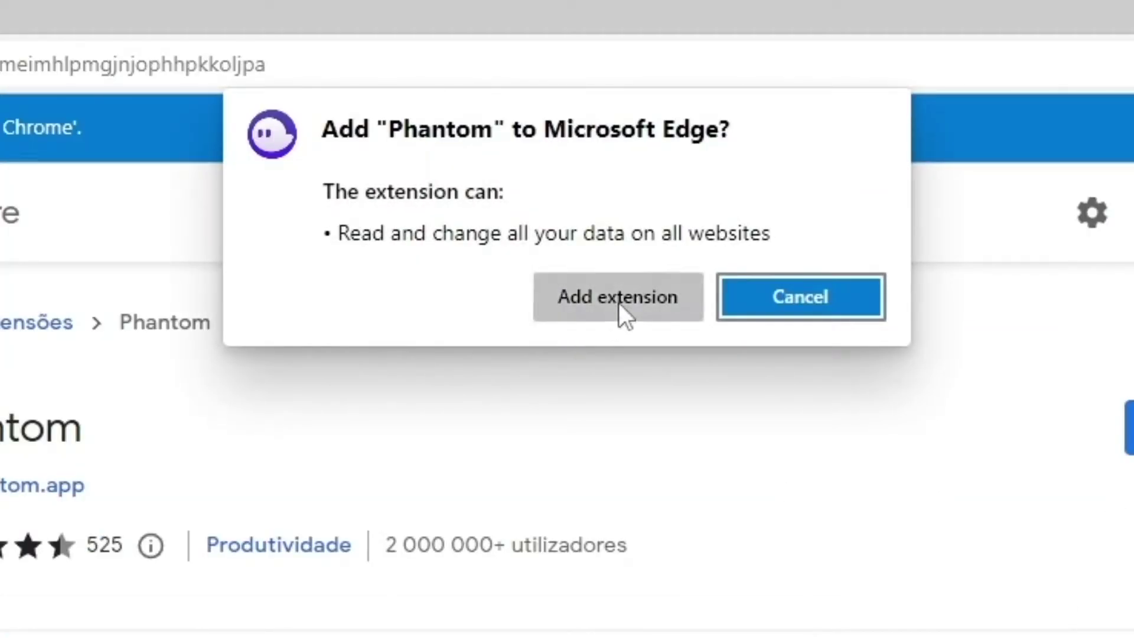
{"action": "left_click", "coordinate": [618, 313]}
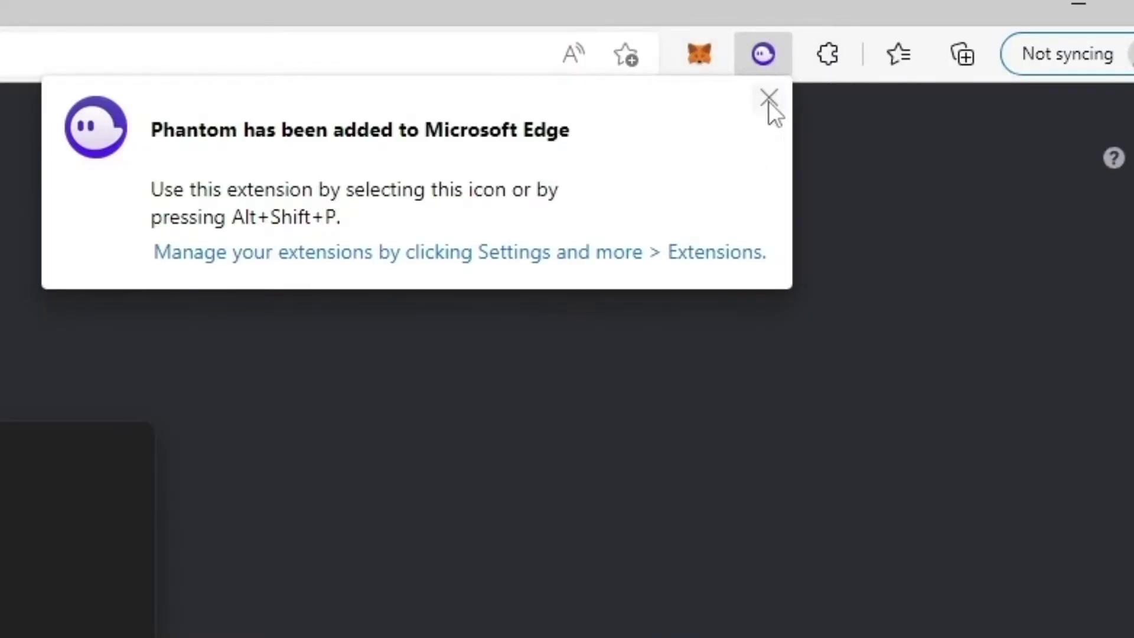
{"action": "left_click", "coordinate": [767, 98]}
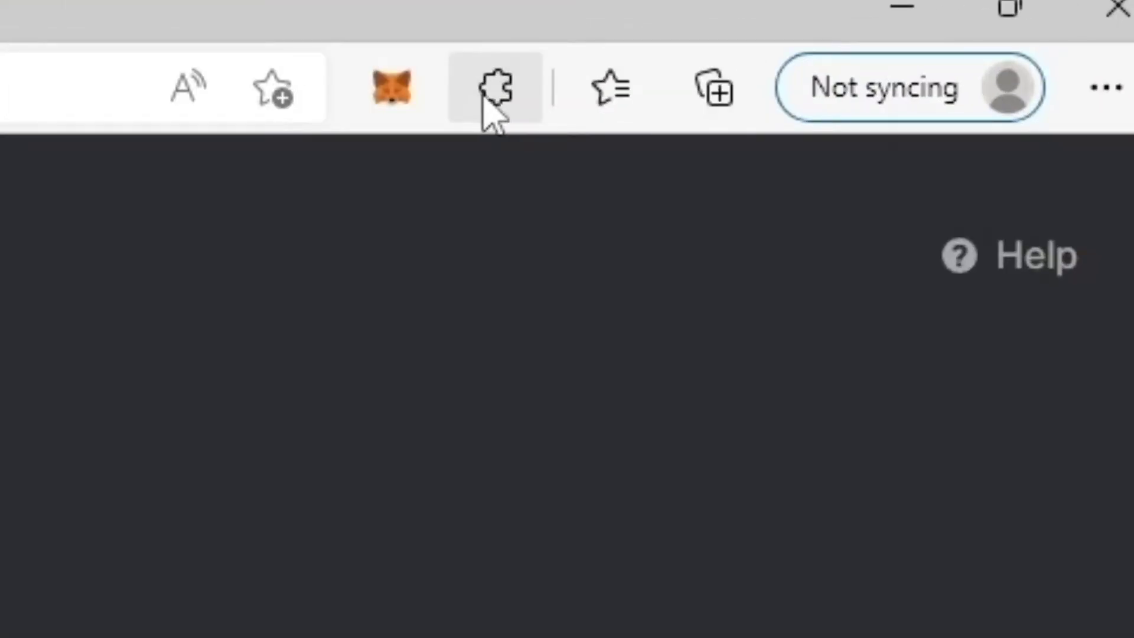
Pin Phantom to the Edge toolbar and launch it to begin wallet setup
{"action": "left_click", "coordinate": [483, 96]}
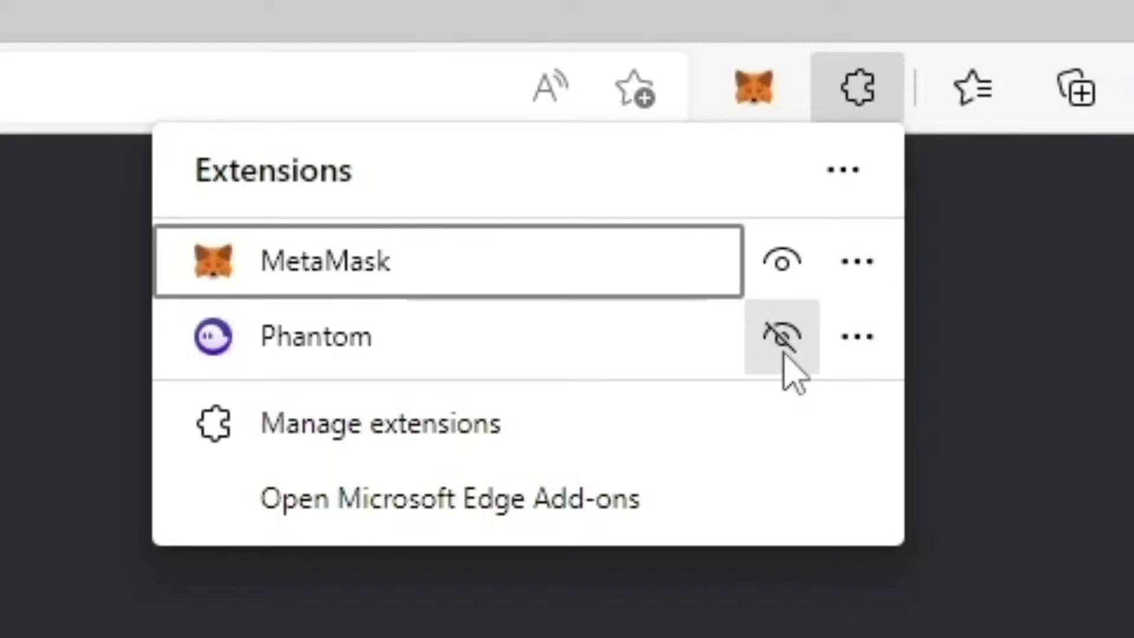
{"action": "left_click", "coordinate": [784, 354]}
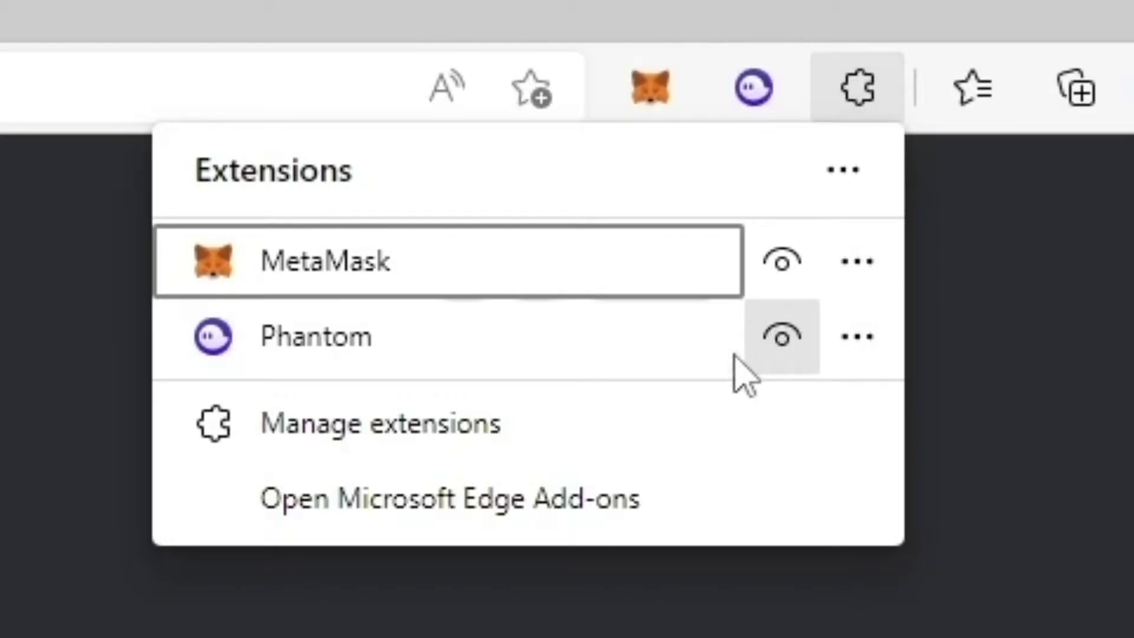
{"action": "left_click", "coordinate": [754, 89]}
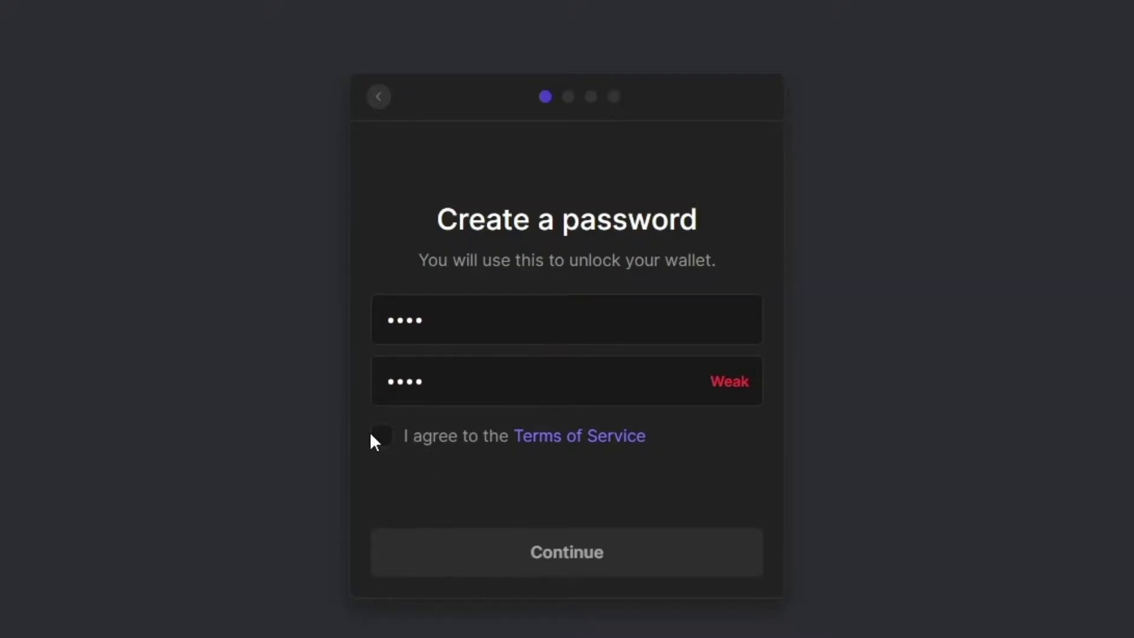
Accept the Terms of Service, set the wallet password, confirm the recovery phrase is saved, and finish setup
{"action": "left_click", "coordinate": [382, 441]}
{"action": "left_click", "coordinate": [478, 550]}
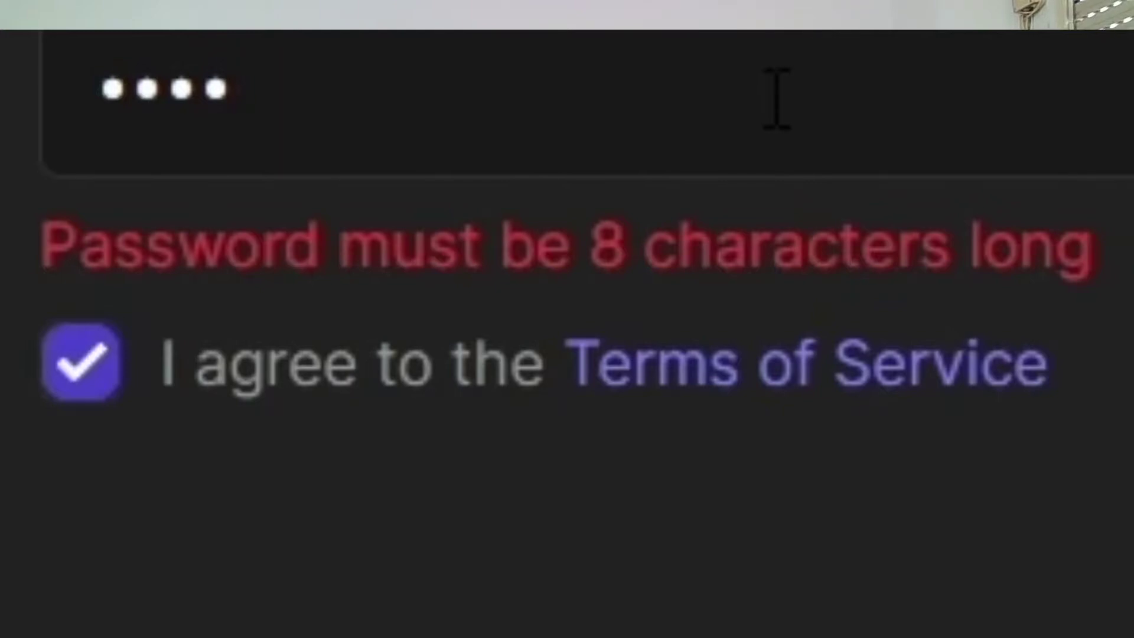
{"action": "type", "text": "567"}
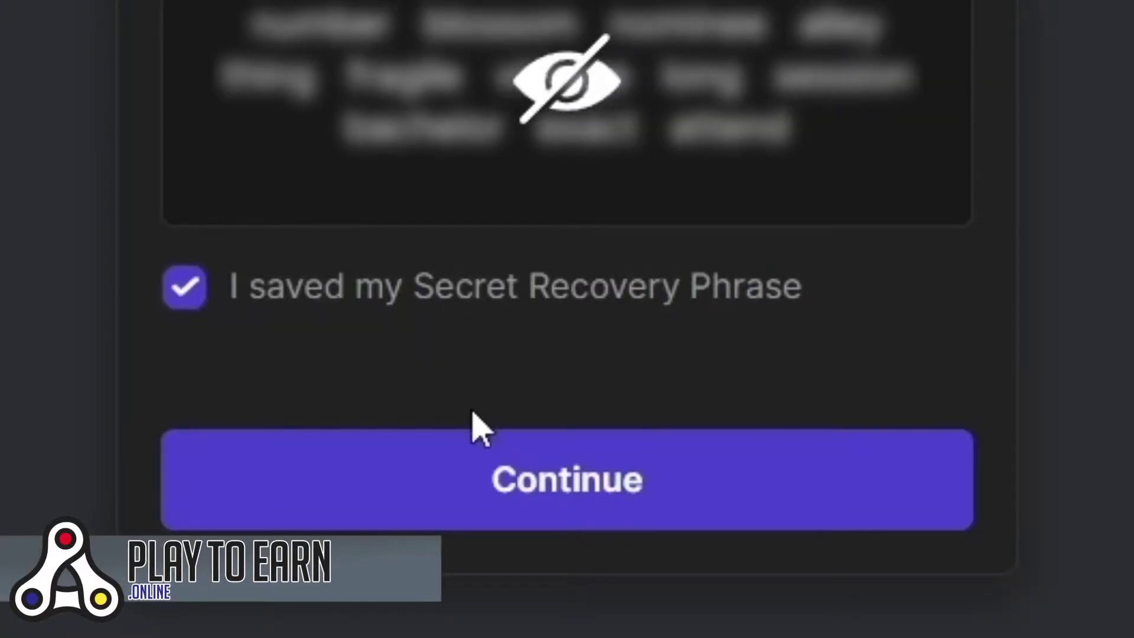
{"action": "left_click", "coordinate": [485, 460]}
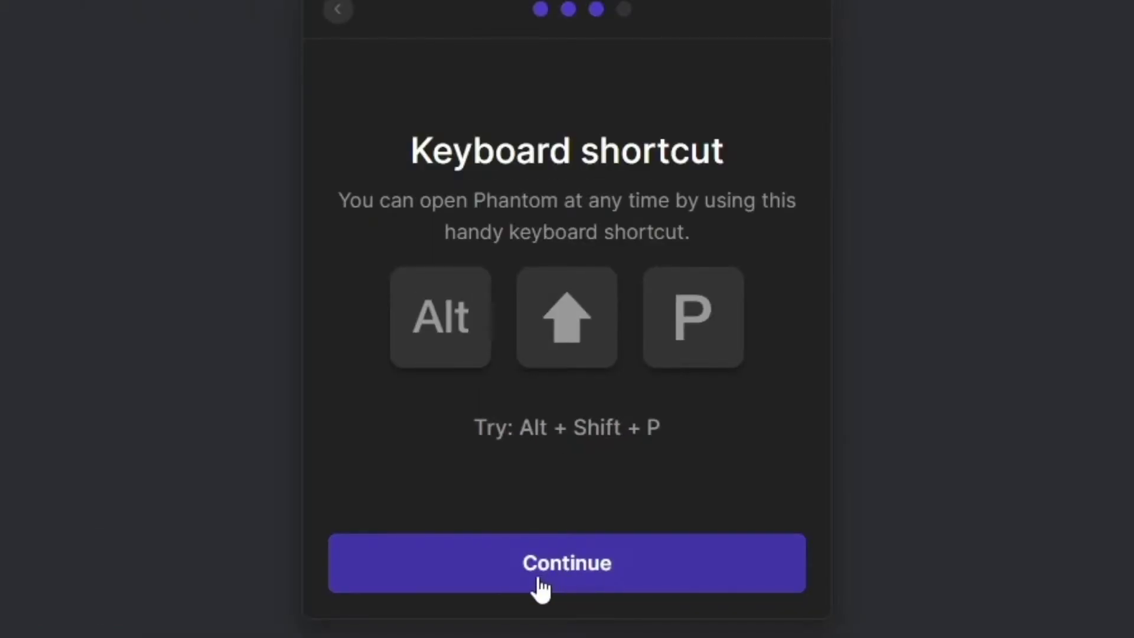
{"action": "left_click", "coordinate": [540, 585]}
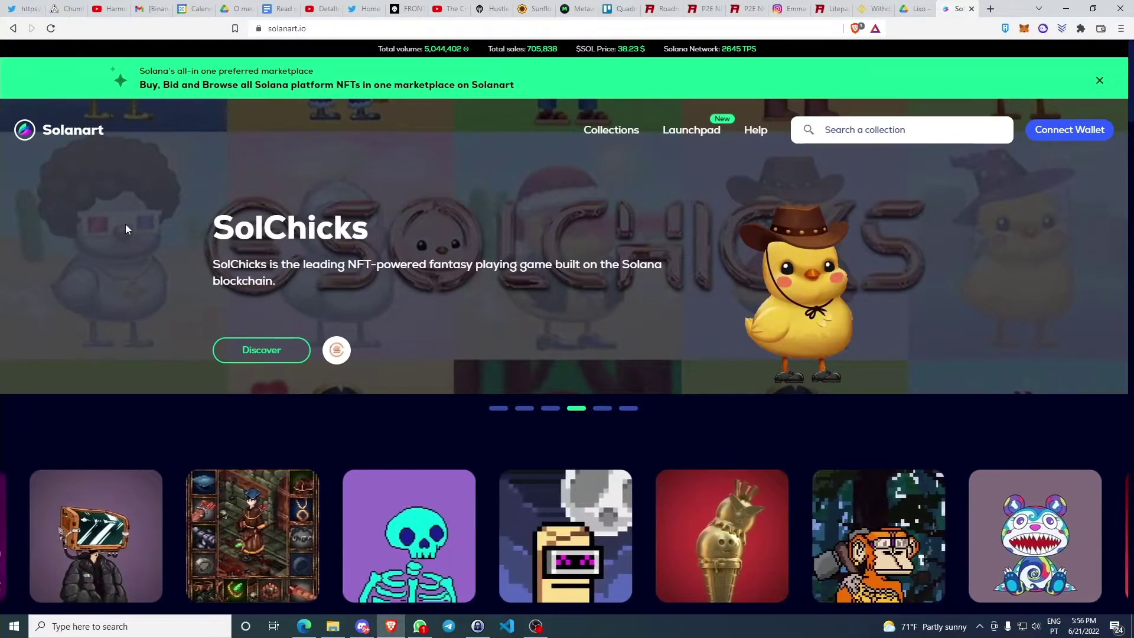
Connect the Phantom wallet to Solanart through Connect Wallet and approve the request in Phantom
{"action": "scroll", "coordinate": [123, 259], "scroll_direction": "down", "scroll_amount": 1}
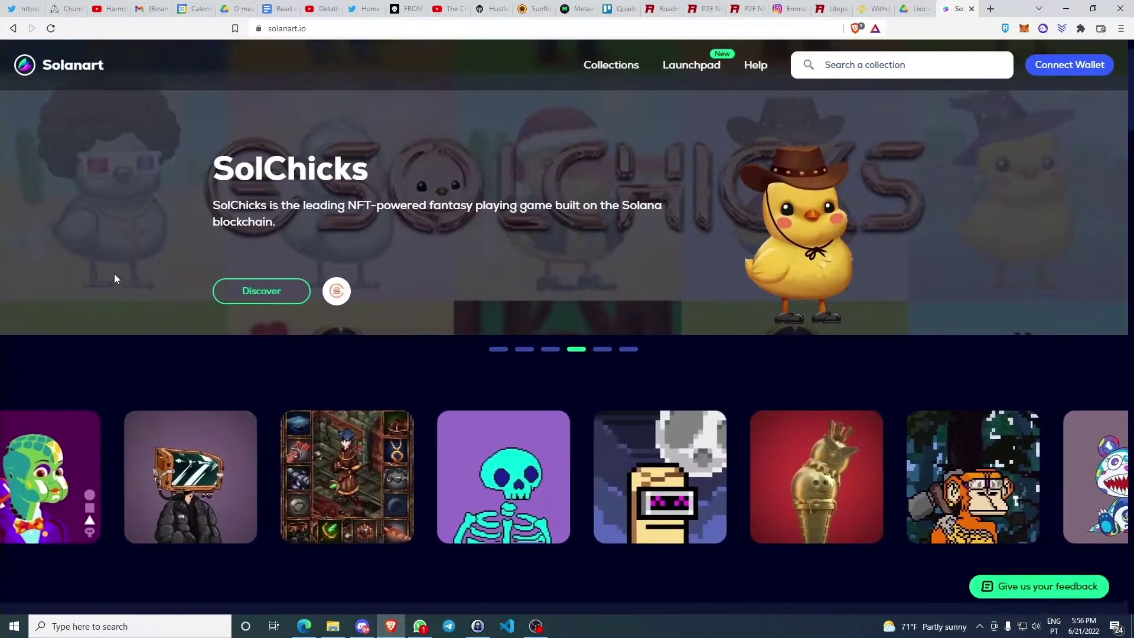
{"action": "scroll", "coordinate": [115, 274], "scroll_direction": "up", "scroll_amount": 1}
{"action": "scroll", "coordinate": [115, 278], "scroll_direction": "down", "scroll_amount": 3}
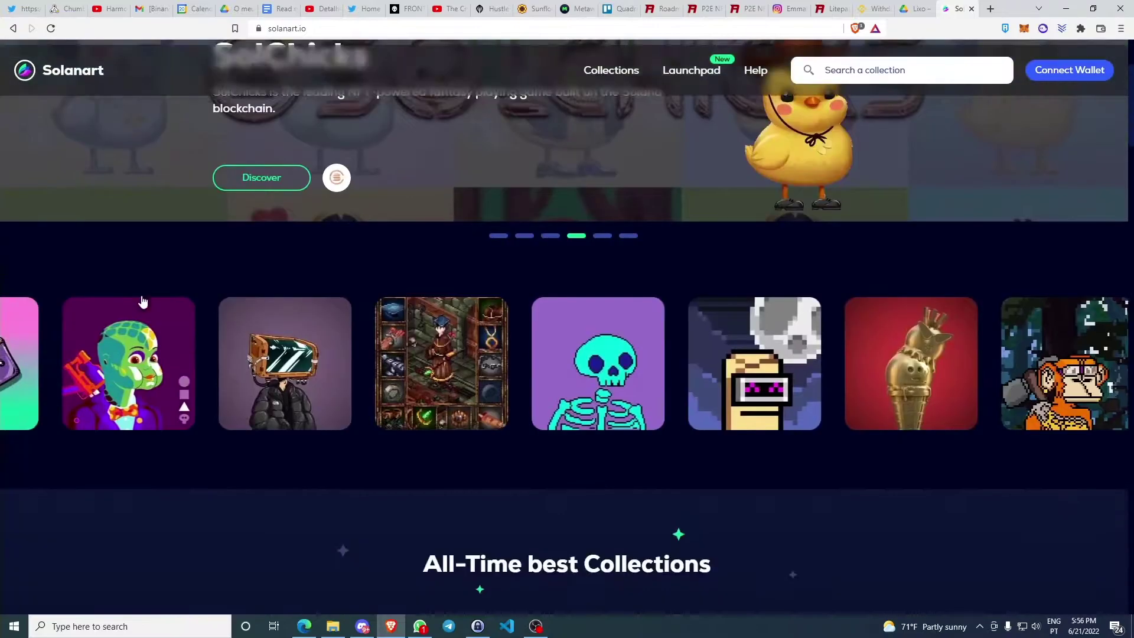
{"action": "scroll", "coordinate": [171, 281], "scroll_direction": "up", "scroll_amount": 2}
{"action": "scroll", "coordinate": [166, 329], "scroll_direction": "down", "scroll_amount": 4}
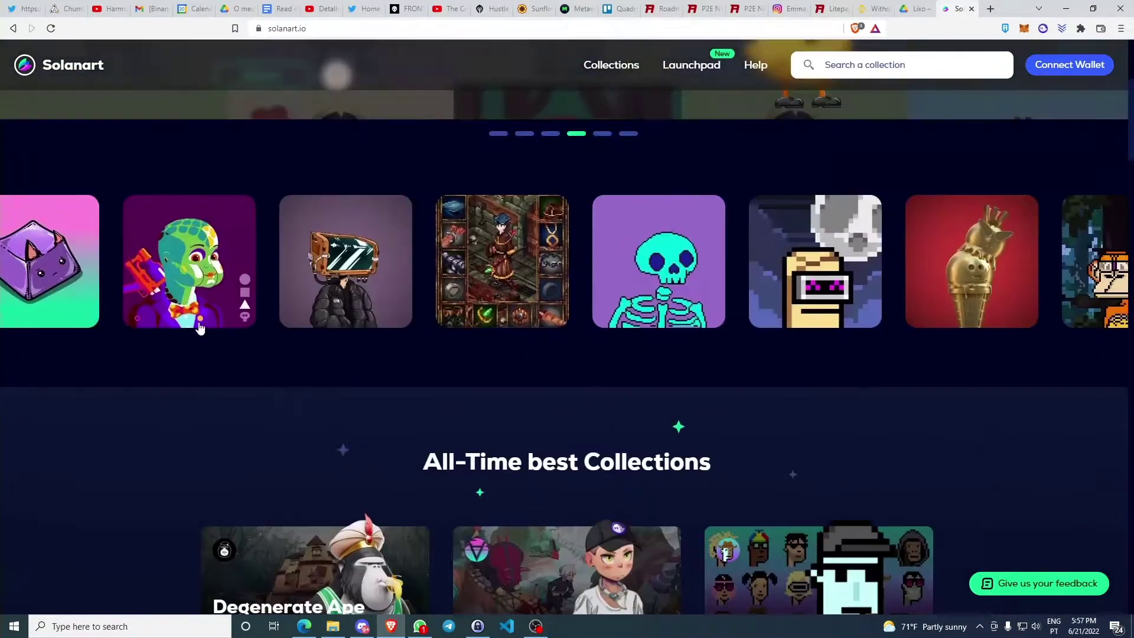
{"action": "scroll", "coordinate": [199, 327], "scroll_direction": "up", "scroll_amount": 3}
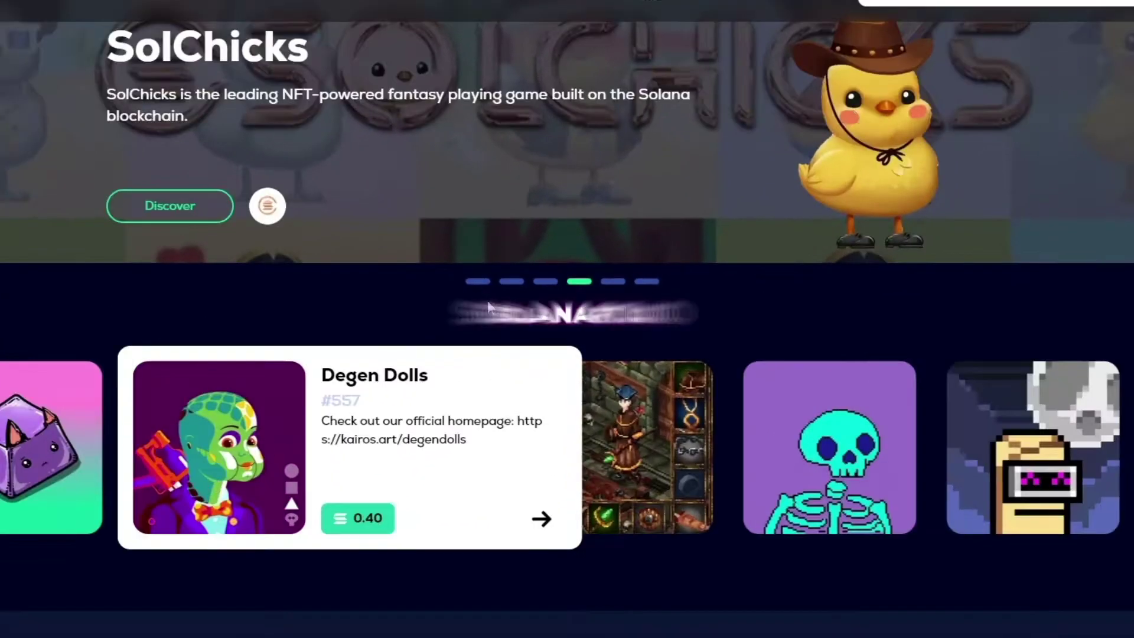
{"action": "scroll", "coordinate": [598, 213], "scroll_direction": "up", "scroll_amount": 3}
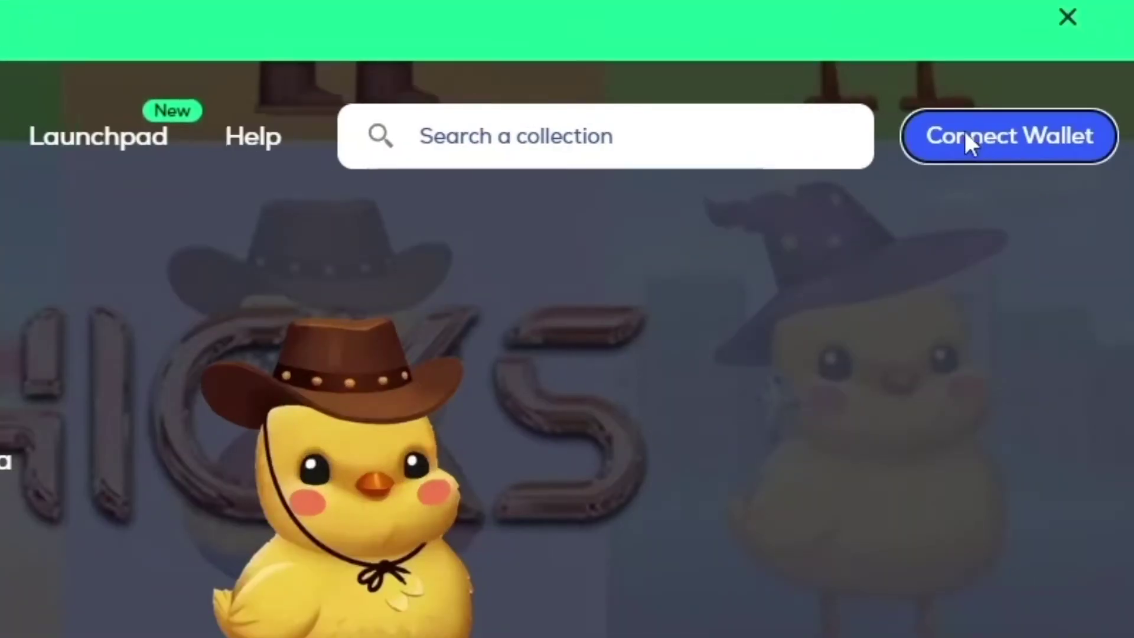
{"action": "left_click", "coordinate": [967, 138]}
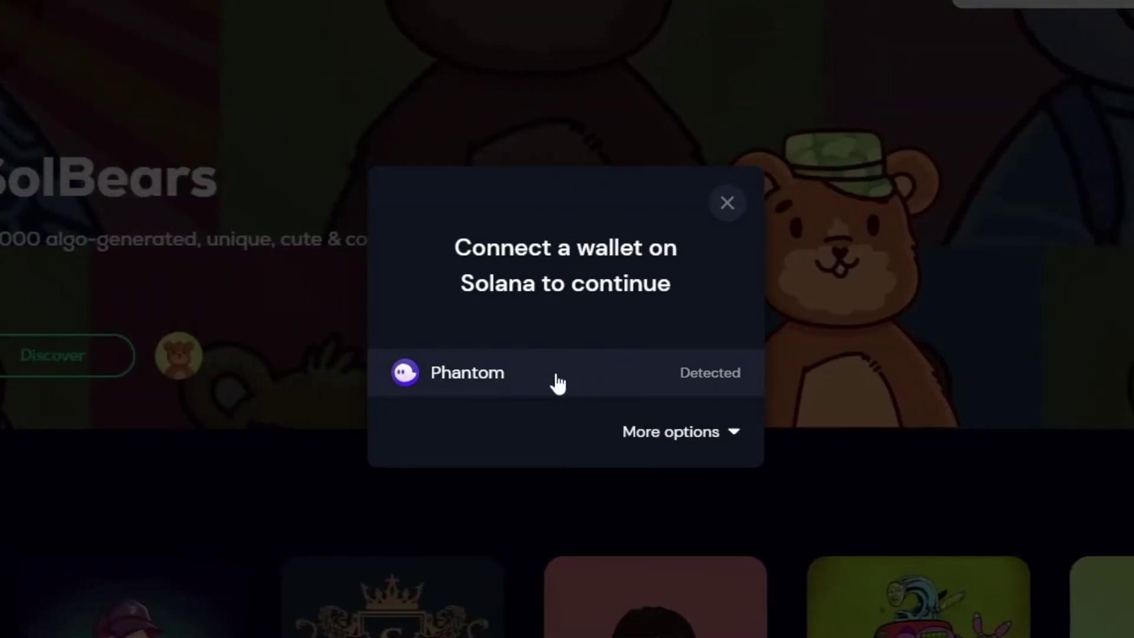
{"action": "left_click", "coordinate": [646, 435]}
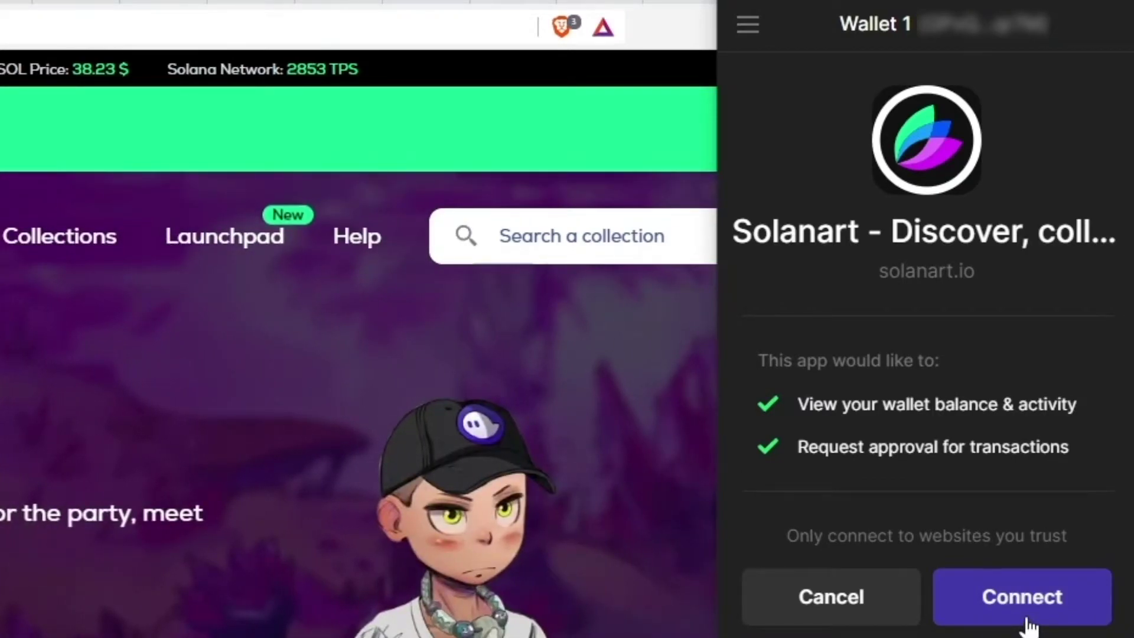
{"action": "left_click", "coordinate": [1026, 617]}
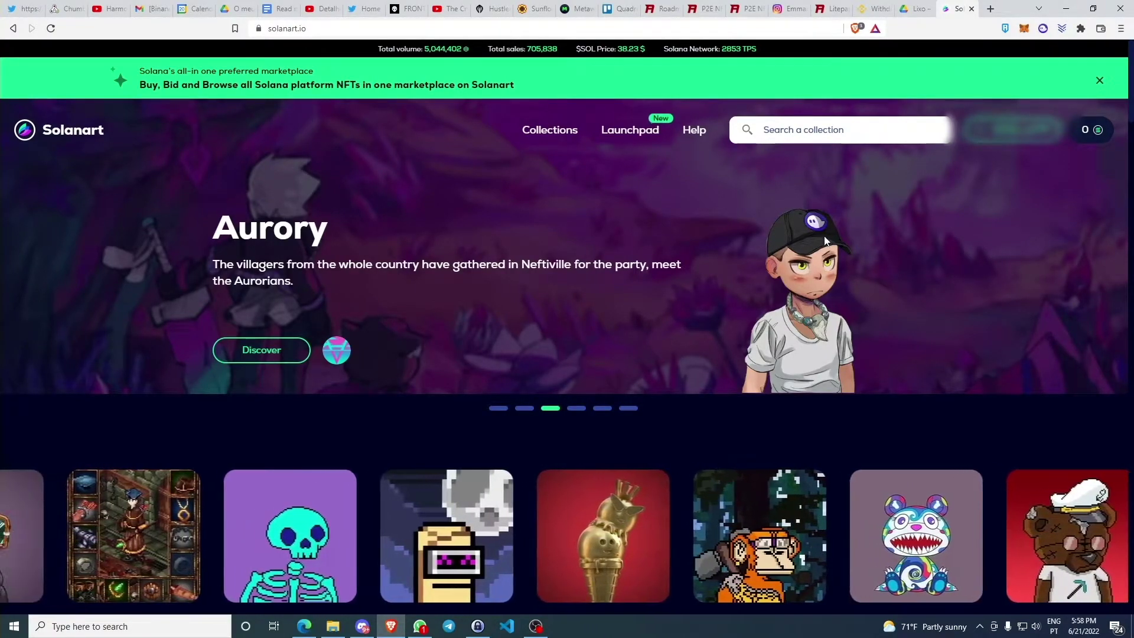
Scroll the Solanart page while the Phantom panel shows 0.00239 SOL ($0.09)
{"action": "scroll", "coordinate": [894, 267], "scroll_direction": "down", "scroll_amount": 2}
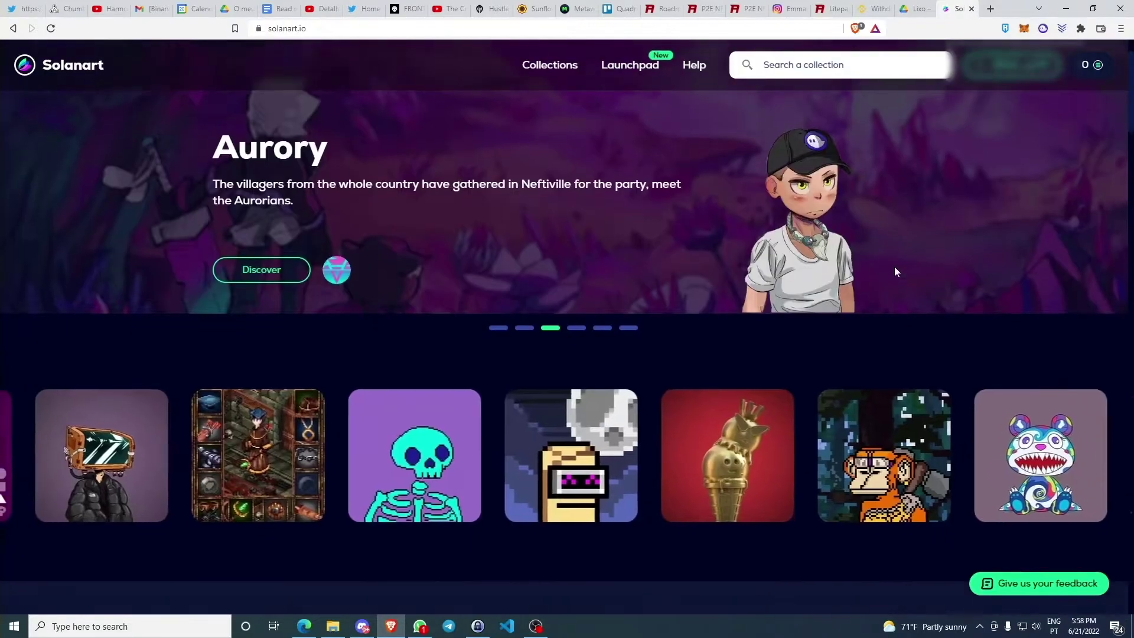
{"action": "scroll", "coordinate": [894, 267], "scroll_direction": "down", "scroll_amount": 2}
{"action": "scroll", "coordinate": [504, 306], "scroll_direction": "up", "scroll_amount": 2}
{"action": "scroll", "coordinate": [505, 306], "scroll_direction": "down", "scroll_amount": 2}
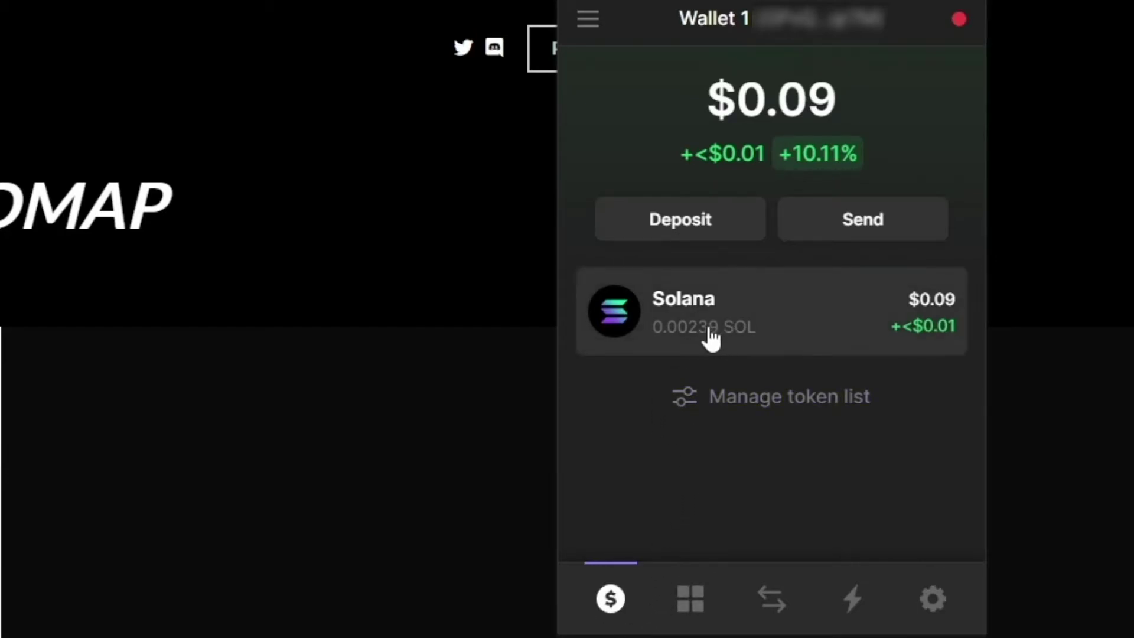
Browse the wallet's collectible NFTs in the Collectibles tab
{"action": "left_click", "coordinate": [689, 598]}
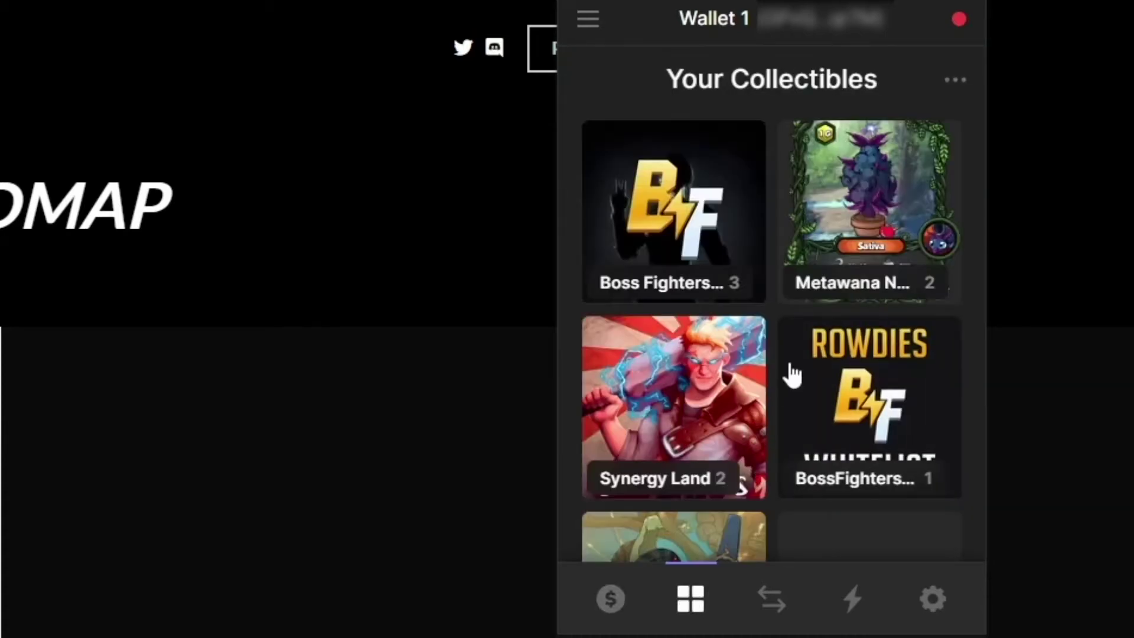
{"action": "scroll", "coordinate": [827, 372], "scroll_direction": "down", "scroll_amount": 3}
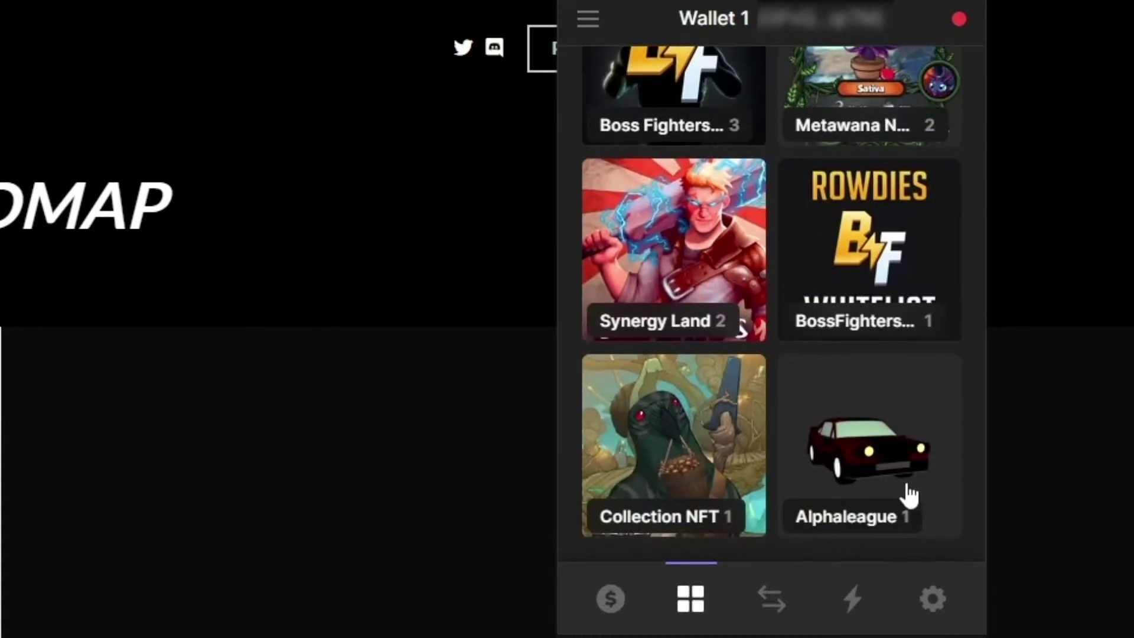
{"action": "scroll", "coordinate": [807, 496], "scroll_direction": "up", "scroll_amount": 3}
{"action": "scroll", "coordinate": [851, 490], "scroll_direction": "down", "scroll_amount": 3}
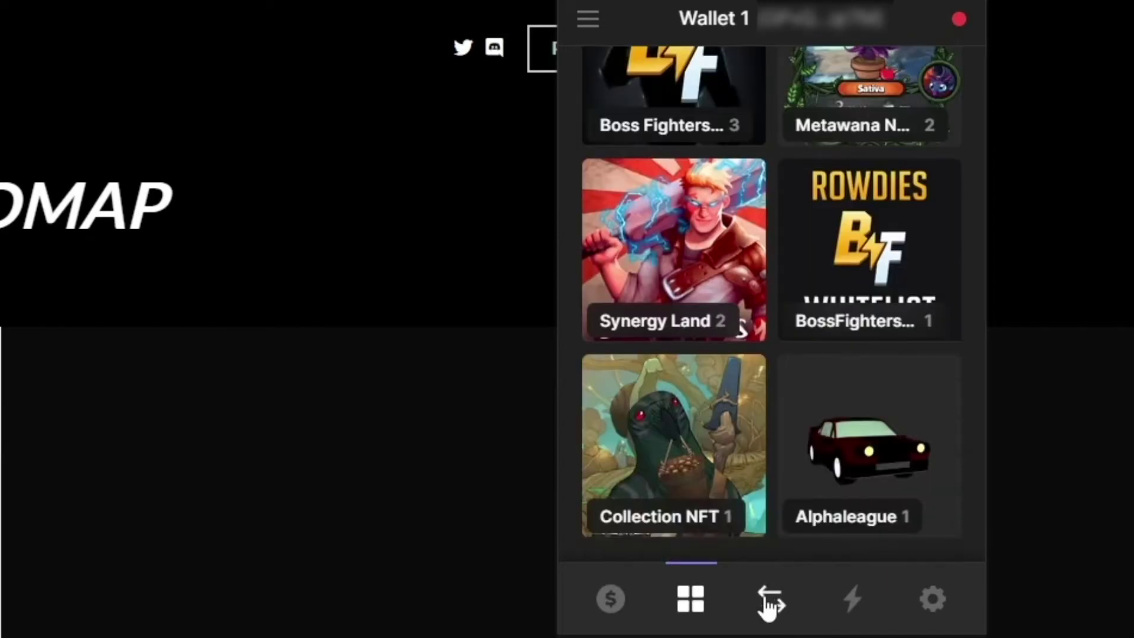
Check the Swap and Activity views, then bring up Wallet 1's settings
{"action": "left_click", "coordinate": [771, 601]}
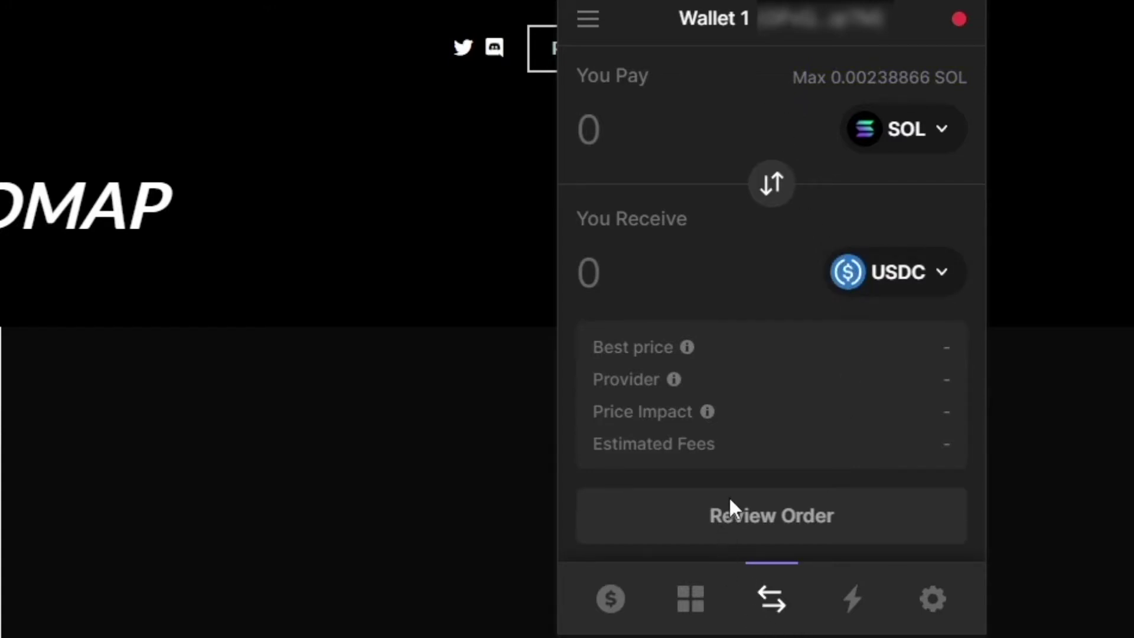
{"action": "left_click", "coordinate": [854, 601]}
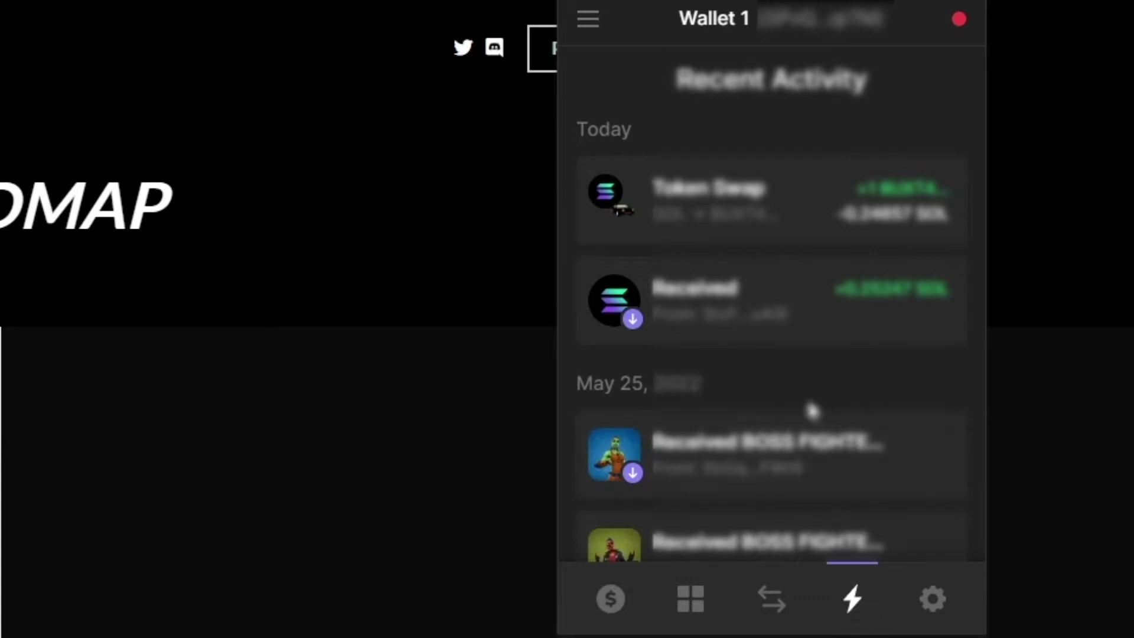
{"action": "scroll", "coordinate": [861, 355], "scroll_direction": "down", "scroll_amount": 8}
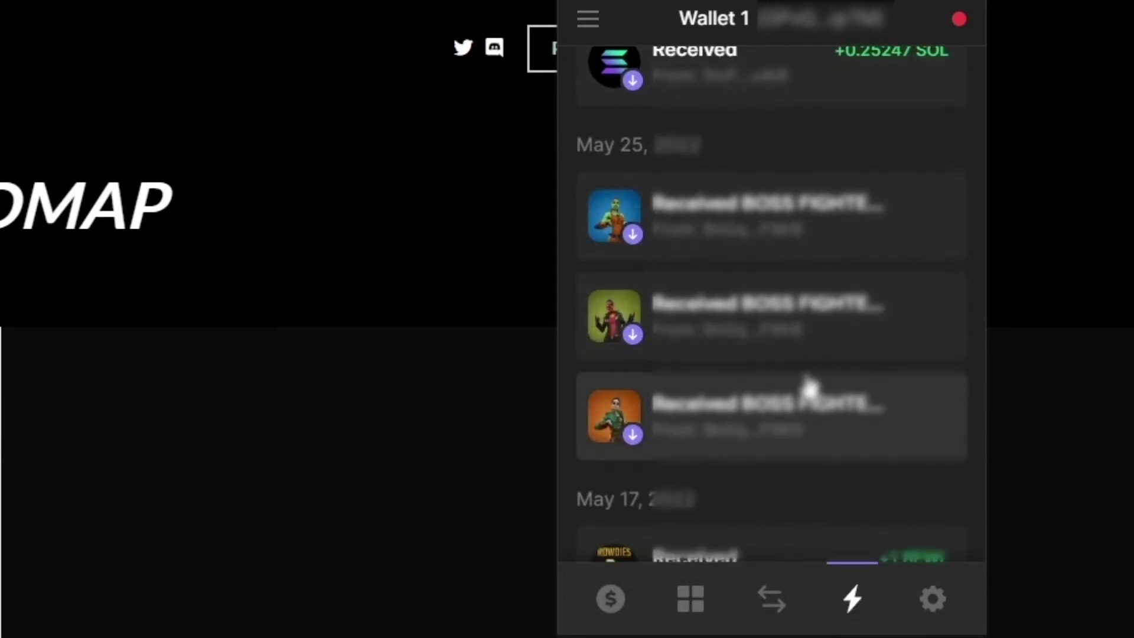
{"action": "scroll", "coordinate": [815, 390], "scroll_direction": "down", "scroll_amount": 6}
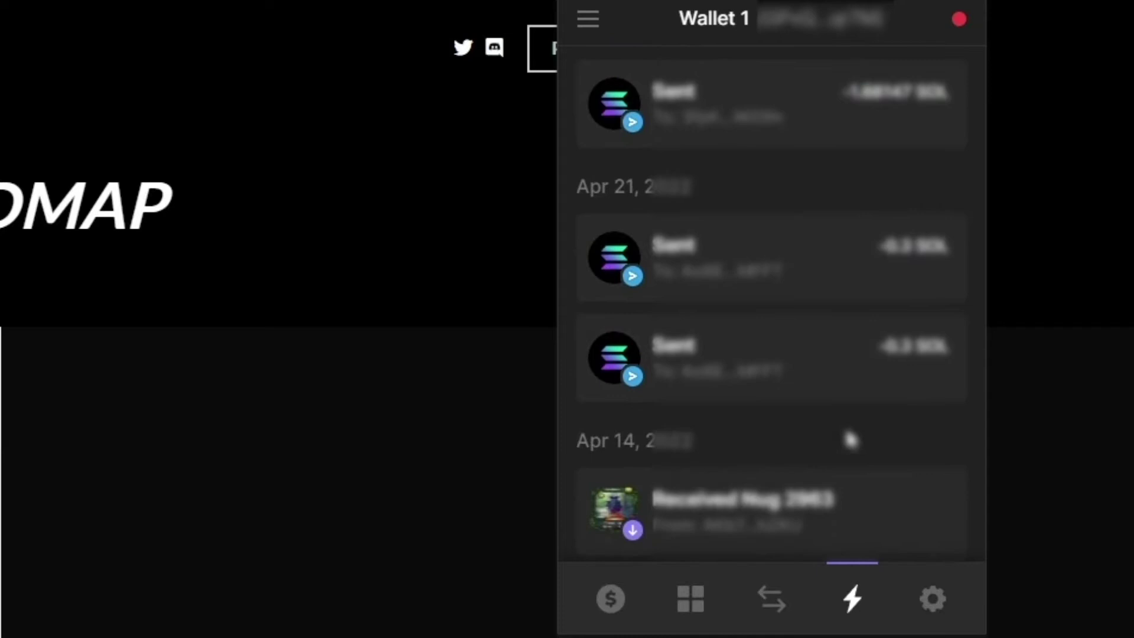
{"action": "scroll", "coordinate": [856, 463], "scroll_direction": "up", "scroll_amount": 14}
{"action": "left_click", "coordinate": [924, 603]}
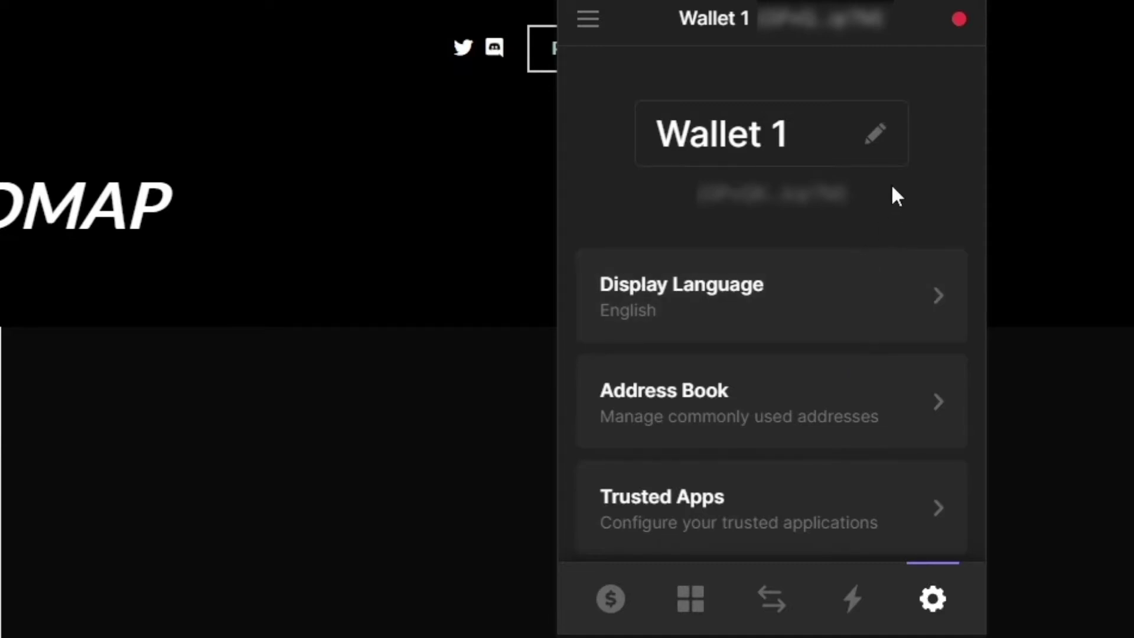
Start and cancel renaming Wallet 1, then look through the Address Book
{"action": "left_click", "coordinate": [886, 142]}
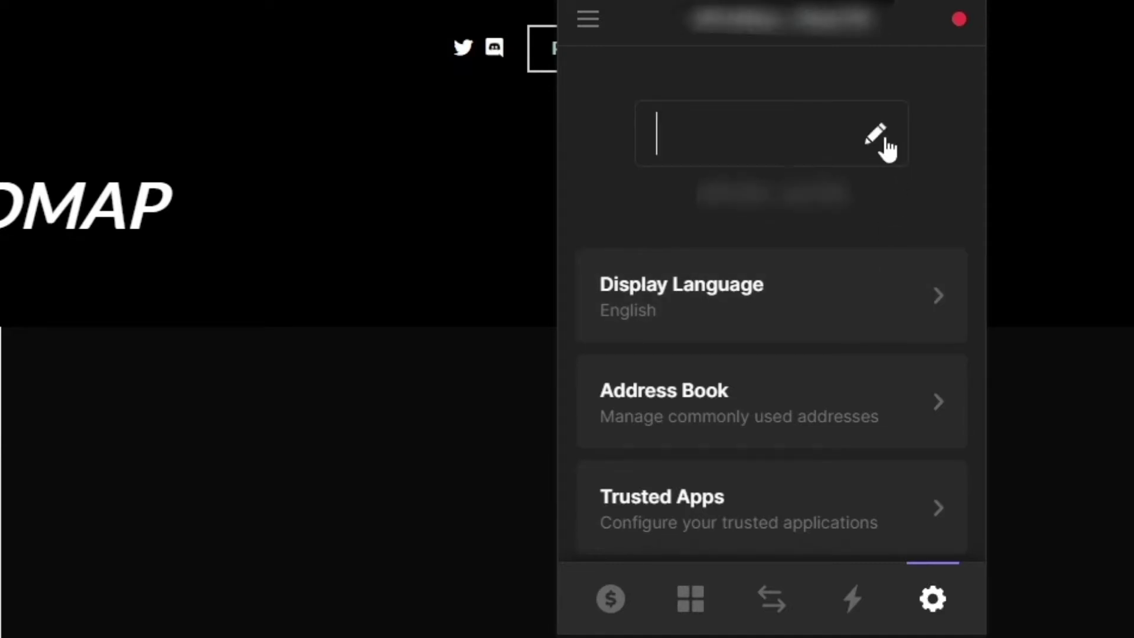
{"action": "left_click", "coordinate": [878, 142]}
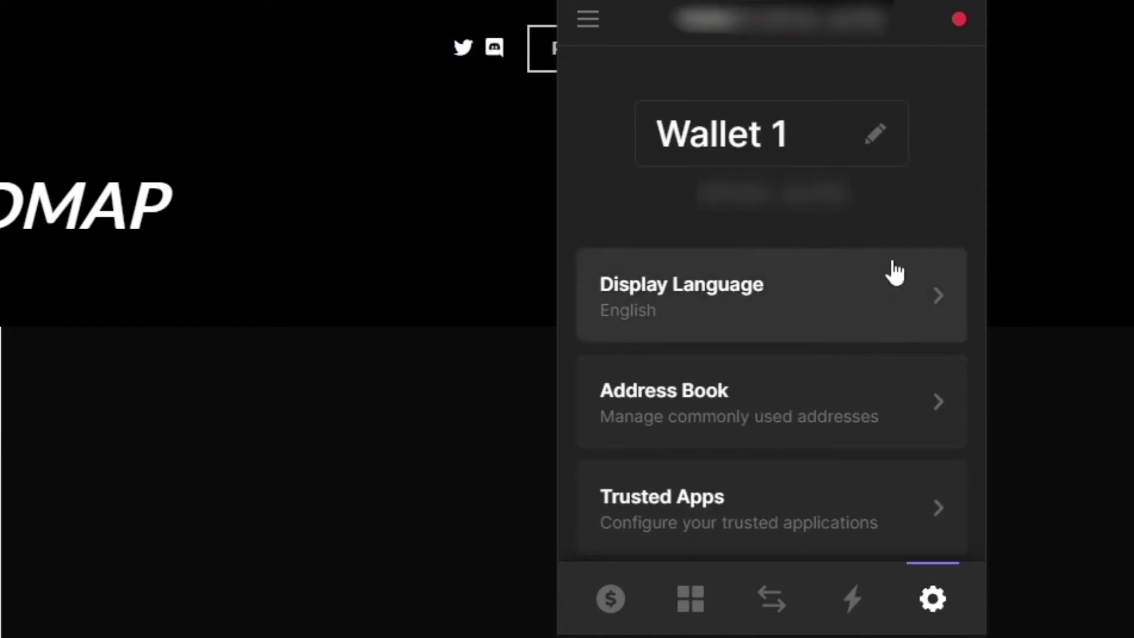
{"action": "scroll", "coordinate": [871, 343], "scroll_direction": "down", "scroll_amount": 2}
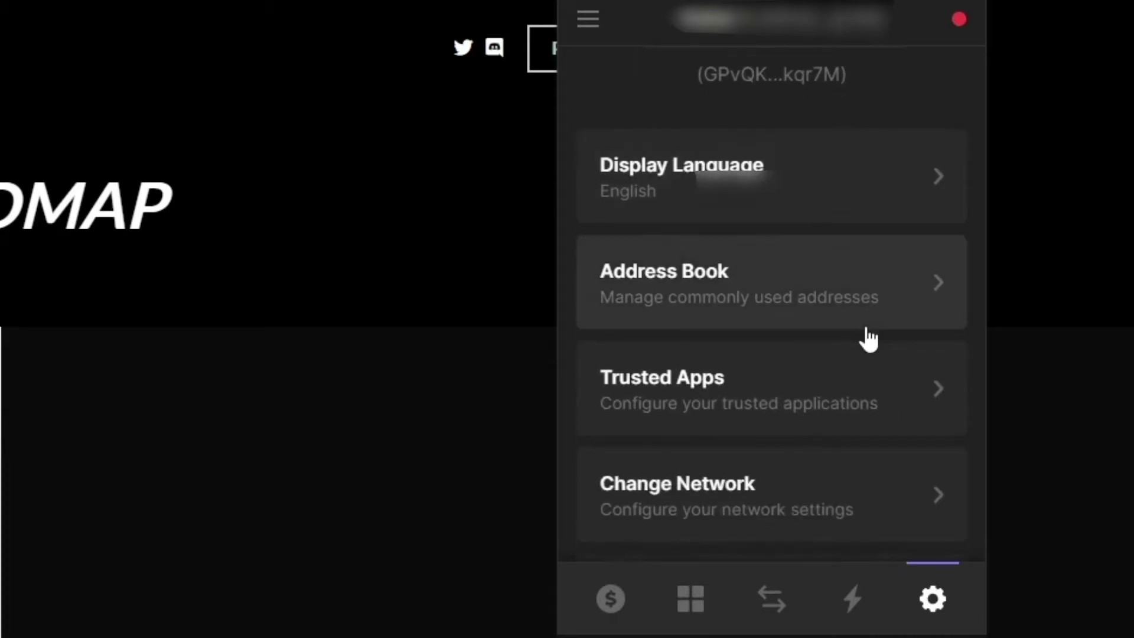
{"action": "left_click", "coordinate": [867, 320]}
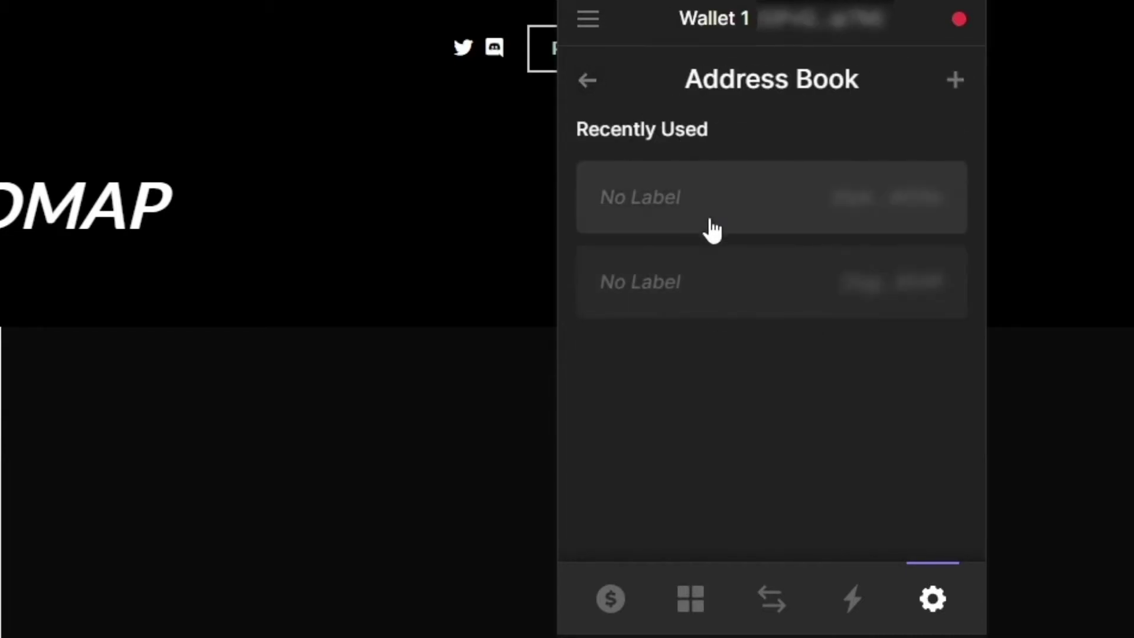
{"action": "left_click", "coordinate": [602, 80]}
Review Trusted Apps and revoke wormholebridge.com's access to the wallet
{"action": "scroll", "coordinate": [767, 378], "scroll_direction": "down", "scroll_amount": 2}
{"action": "left_click", "coordinate": [796, 393]}
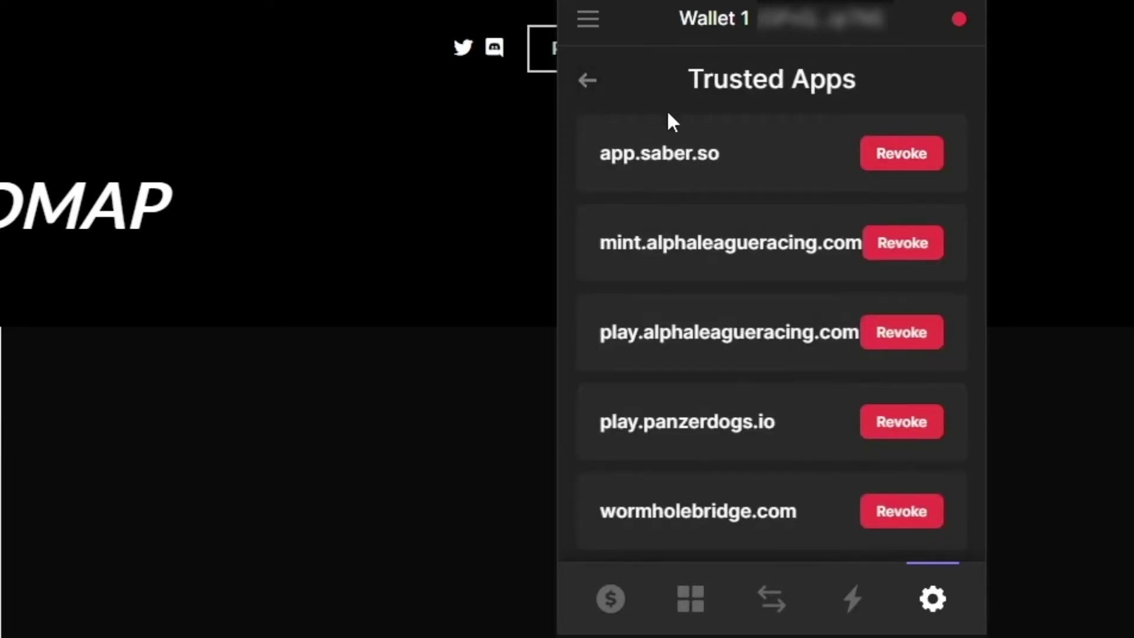
{"action": "scroll", "coordinate": [737, 243], "scroll_direction": "down", "scroll_amount": 2}
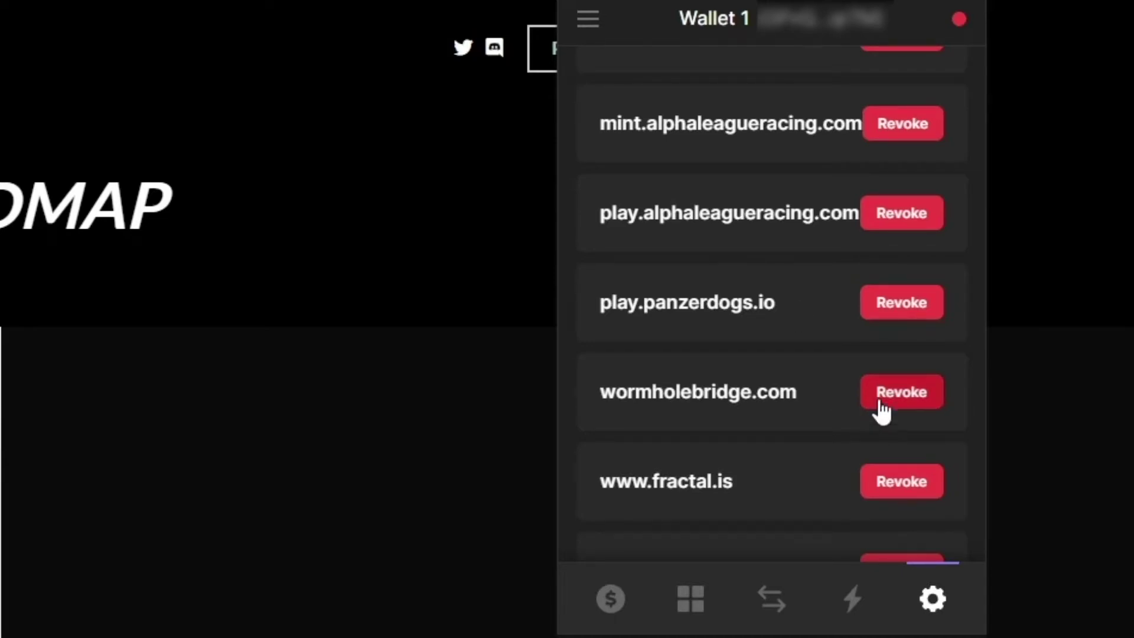
{"action": "scroll", "coordinate": [835, 403], "scroll_direction": "down", "scroll_amount": 1}
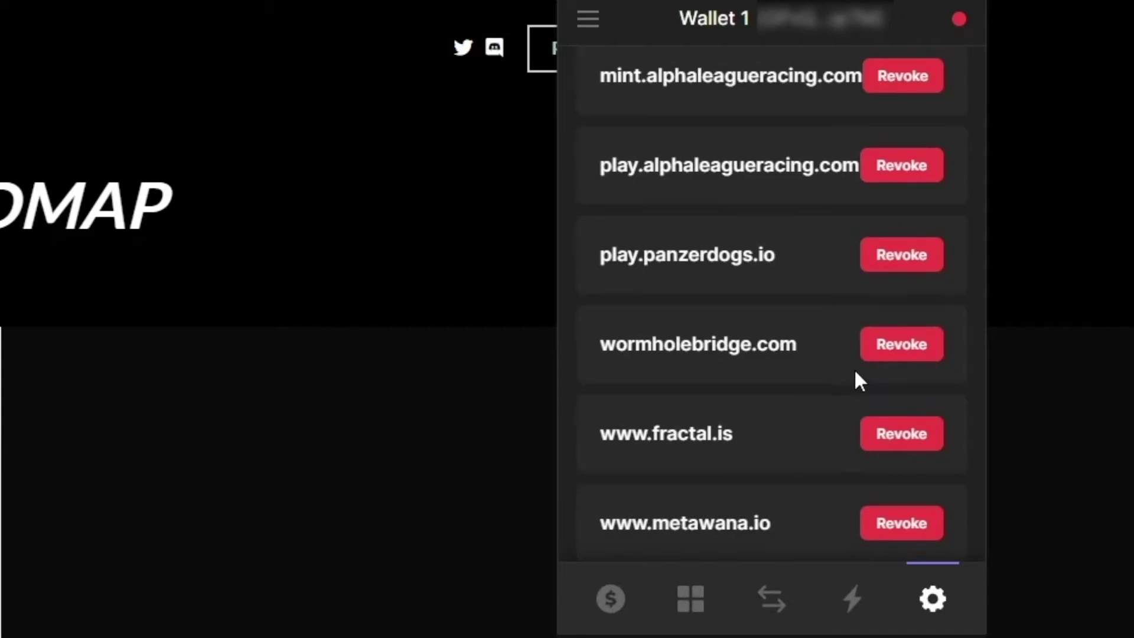
{"action": "scroll", "coordinate": [854, 367], "scroll_direction": "up", "scroll_amount": 3}
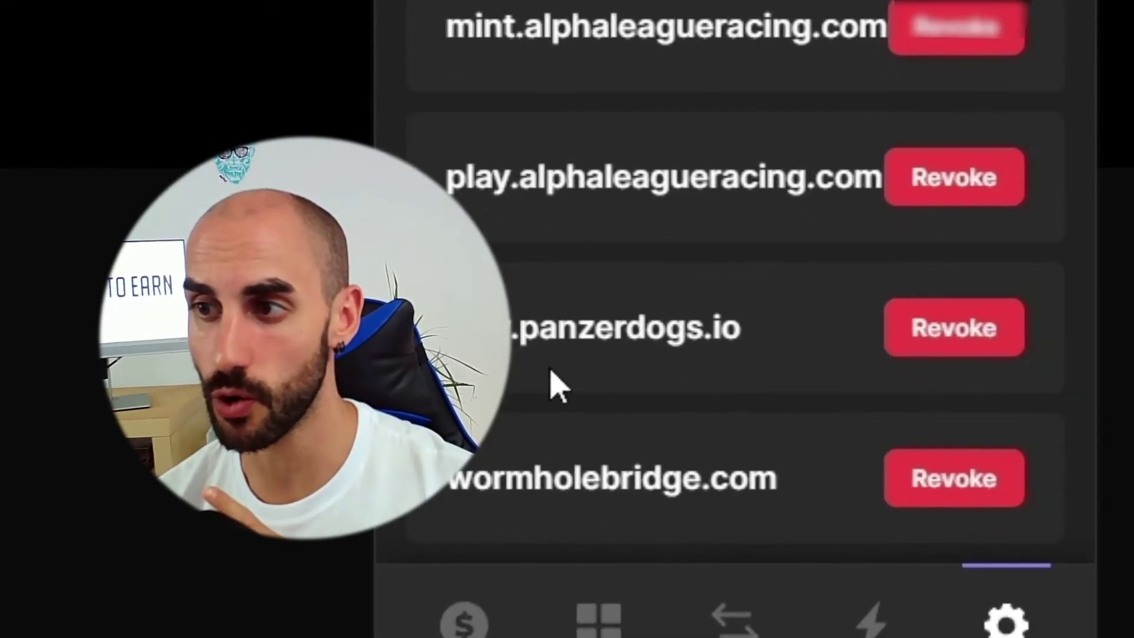
{"action": "scroll", "coordinate": [755, 348], "scroll_direction": "down", "scroll_amount": 4}
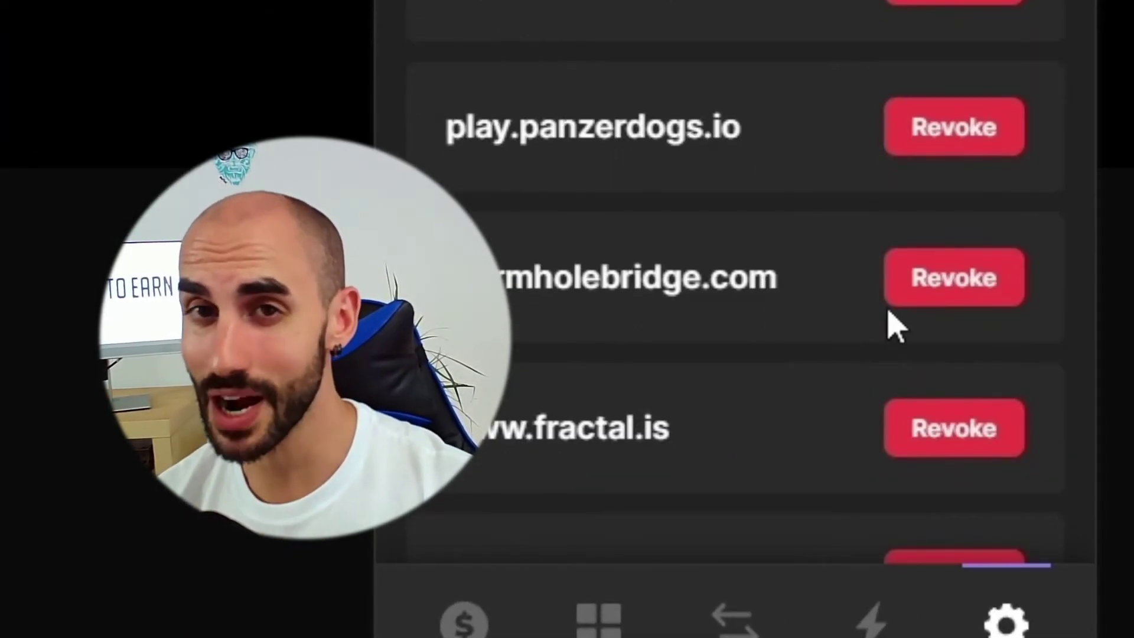
{"action": "left_click", "coordinate": [926, 292]}
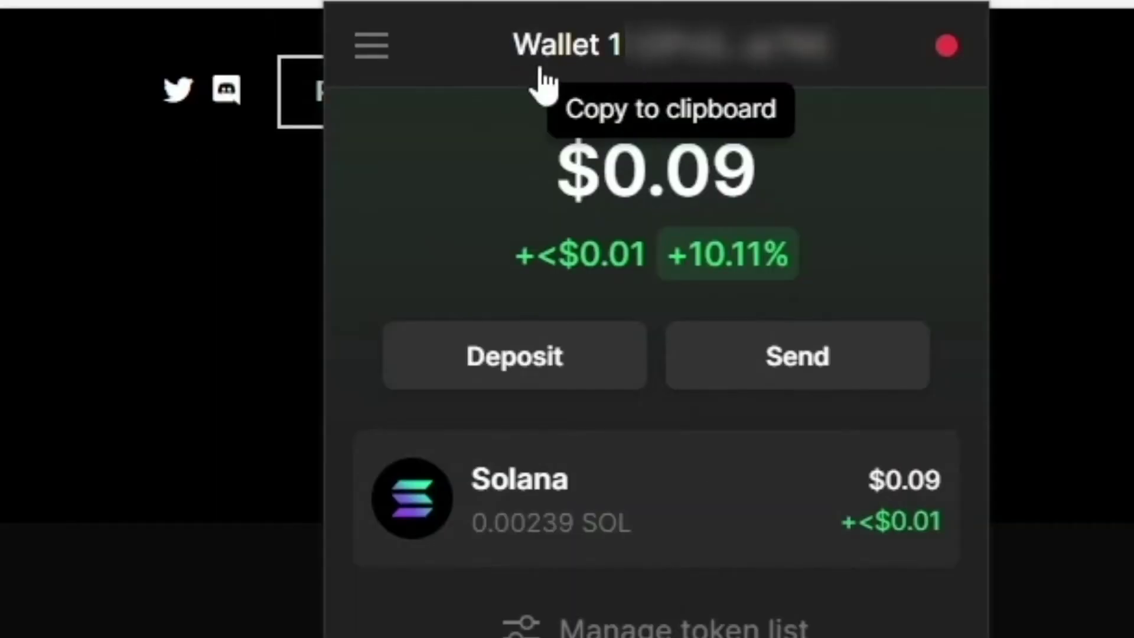
Open, close, and reopen Phantom's wallet menu listing Wallet 1 and Wallet 2
{"action": "left_click", "coordinate": [371, 56]}
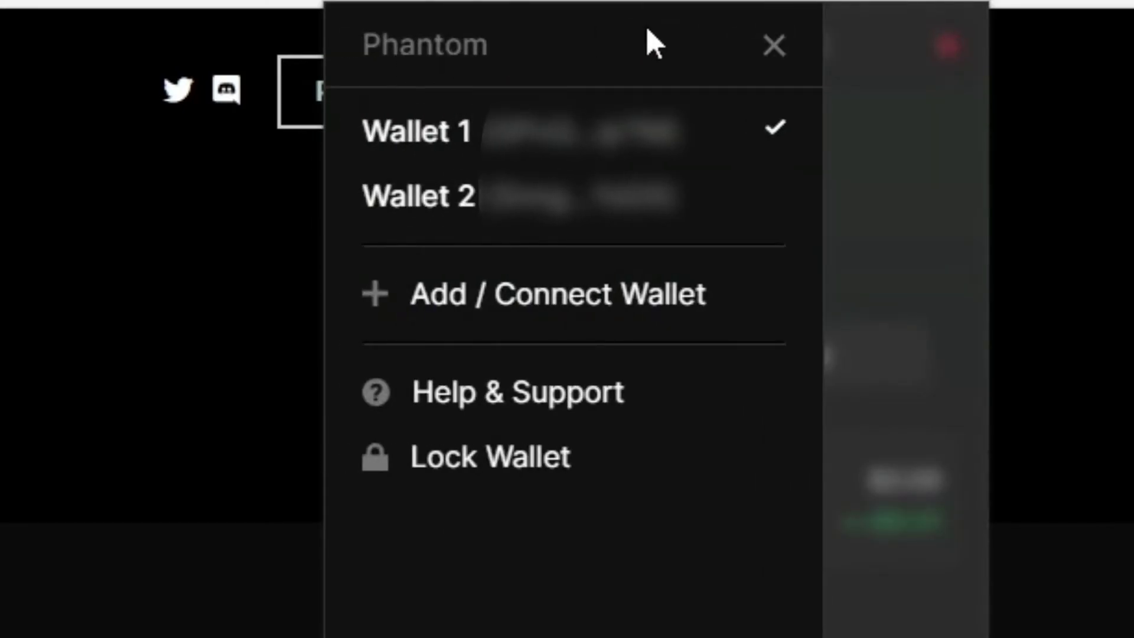
{"action": "left_click", "coordinate": [774, 46]}
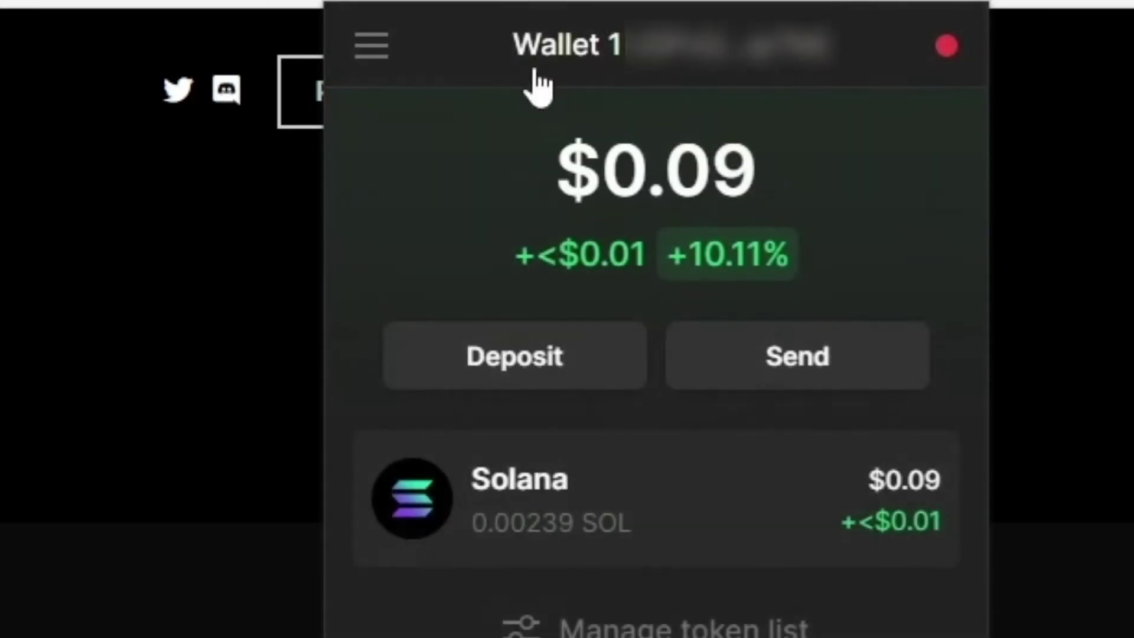
{"action": "left_click", "coordinate": [388, 64]}
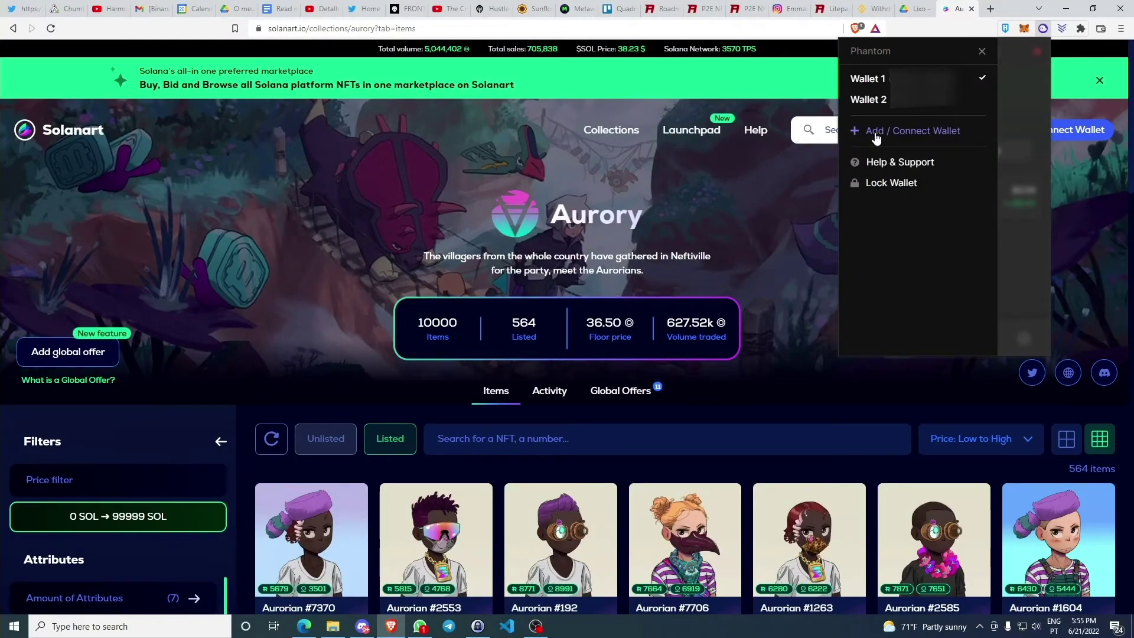
Choose Add / Connect Wallet from Phantom's wallet menu
{"action": "left_click", "coordinate": [877, 132]}
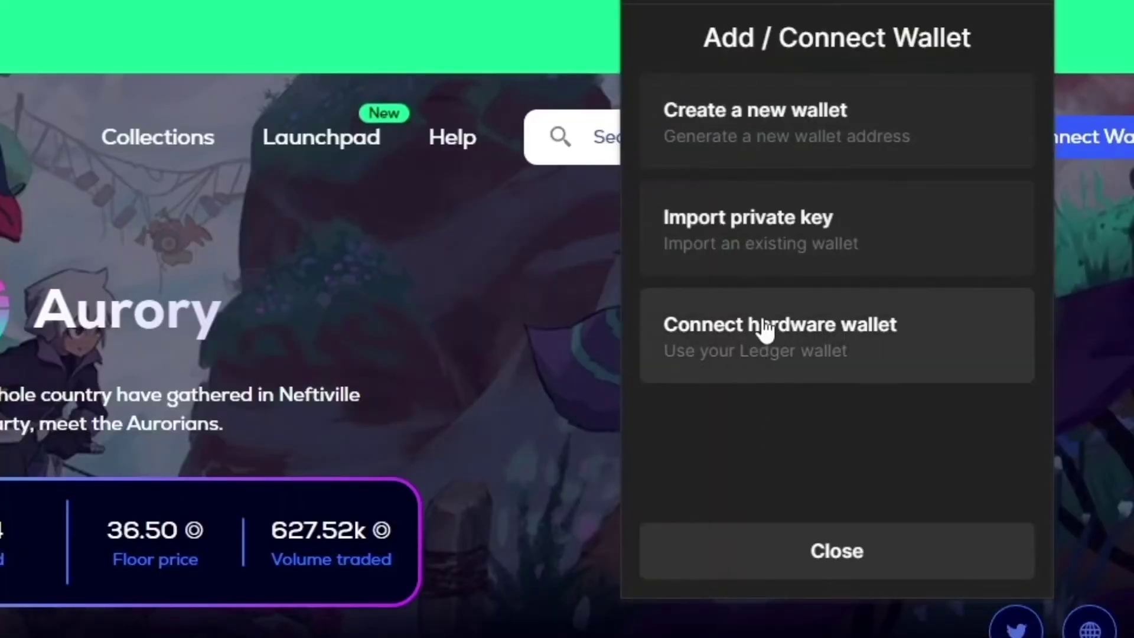